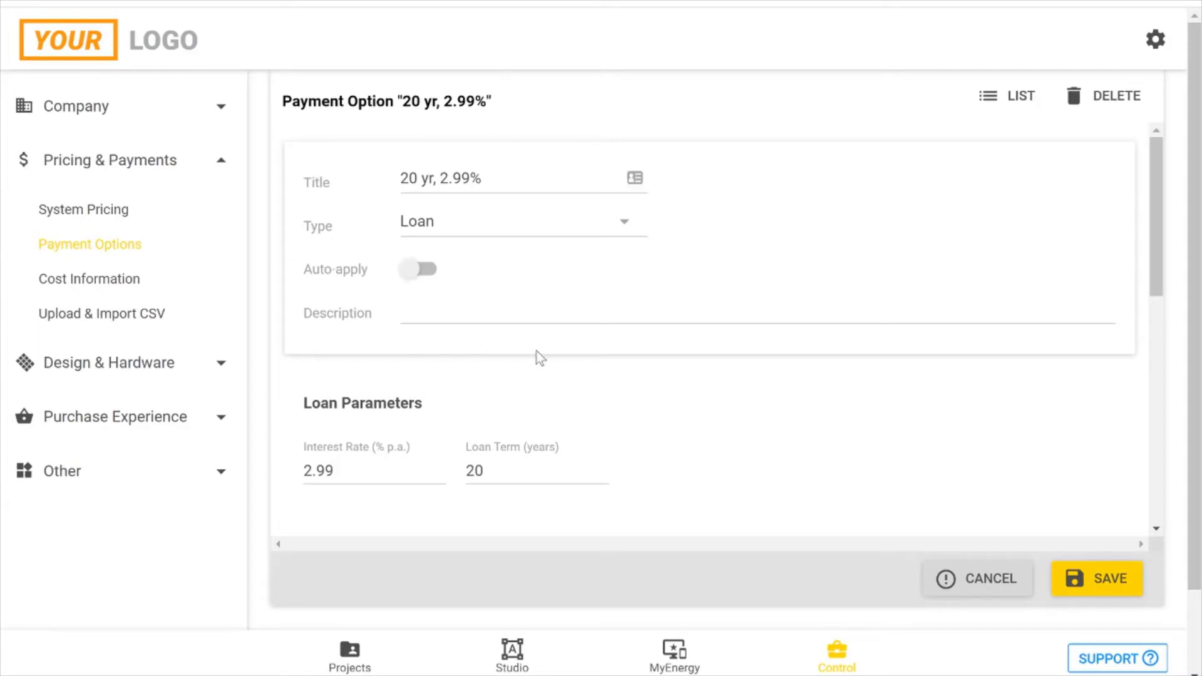
pyautogui.scroll(-3, 536, 358)
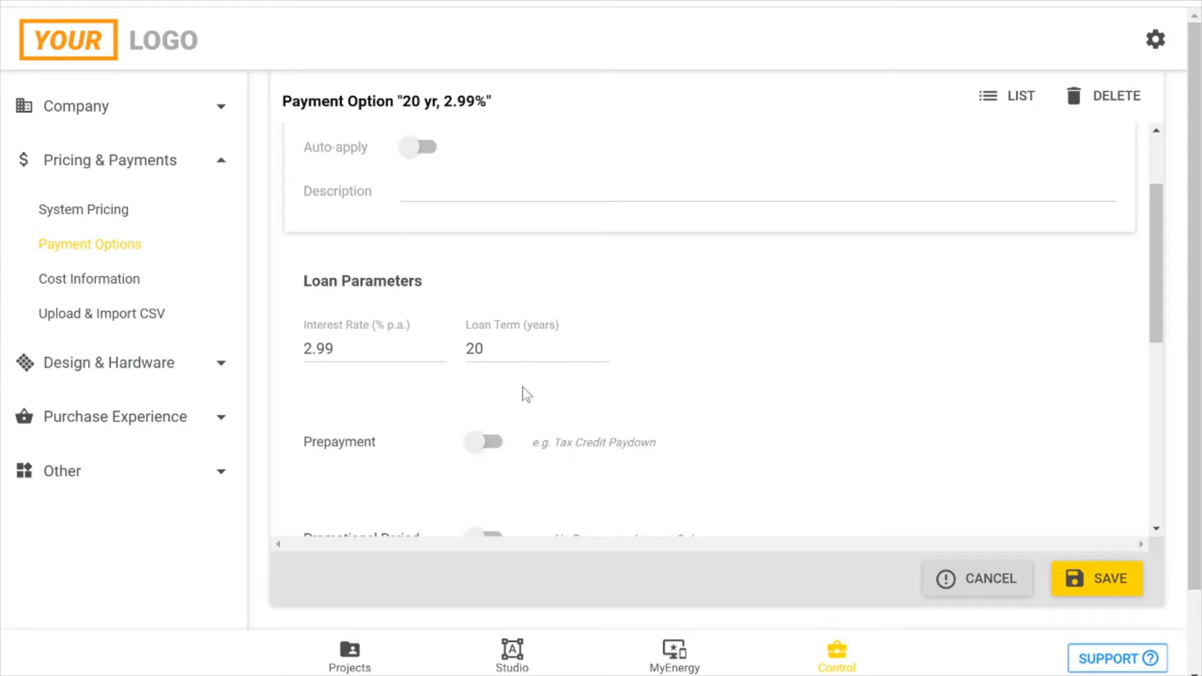
pyautogui.scroll(-4, 524, 394)
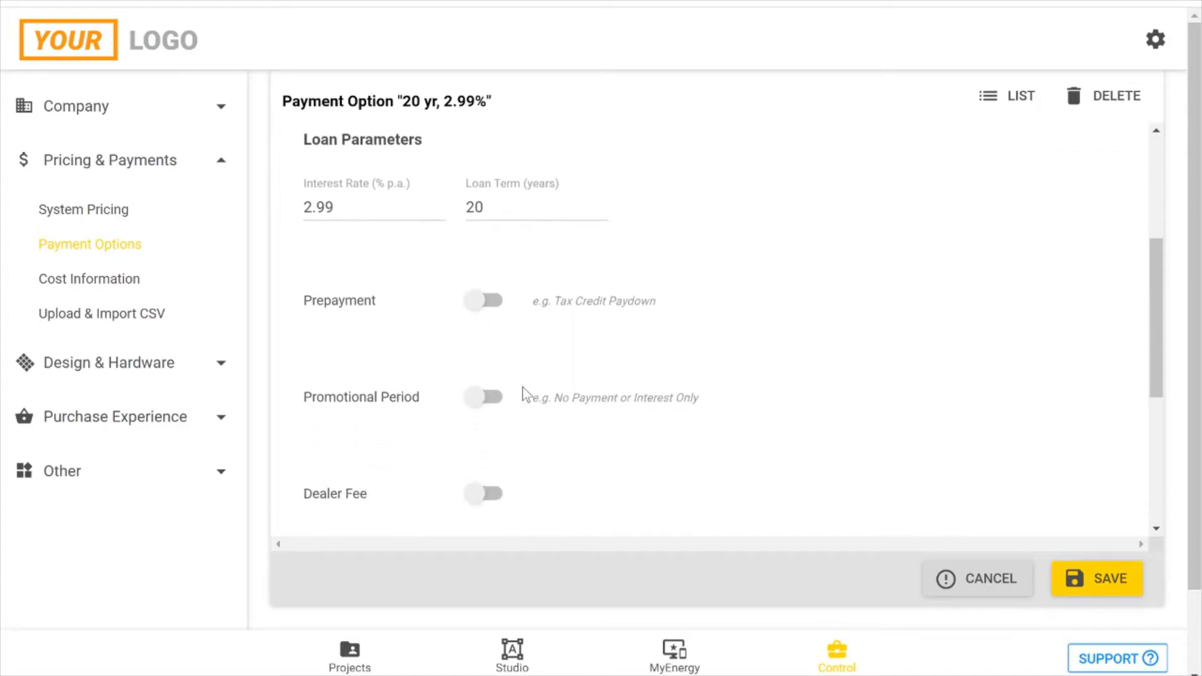
pyautogui.scroll(-4, 525, 395)
pyautogui.scroll(-1, 525, 394)
pyautogui.scroll(-2, 524, 394)
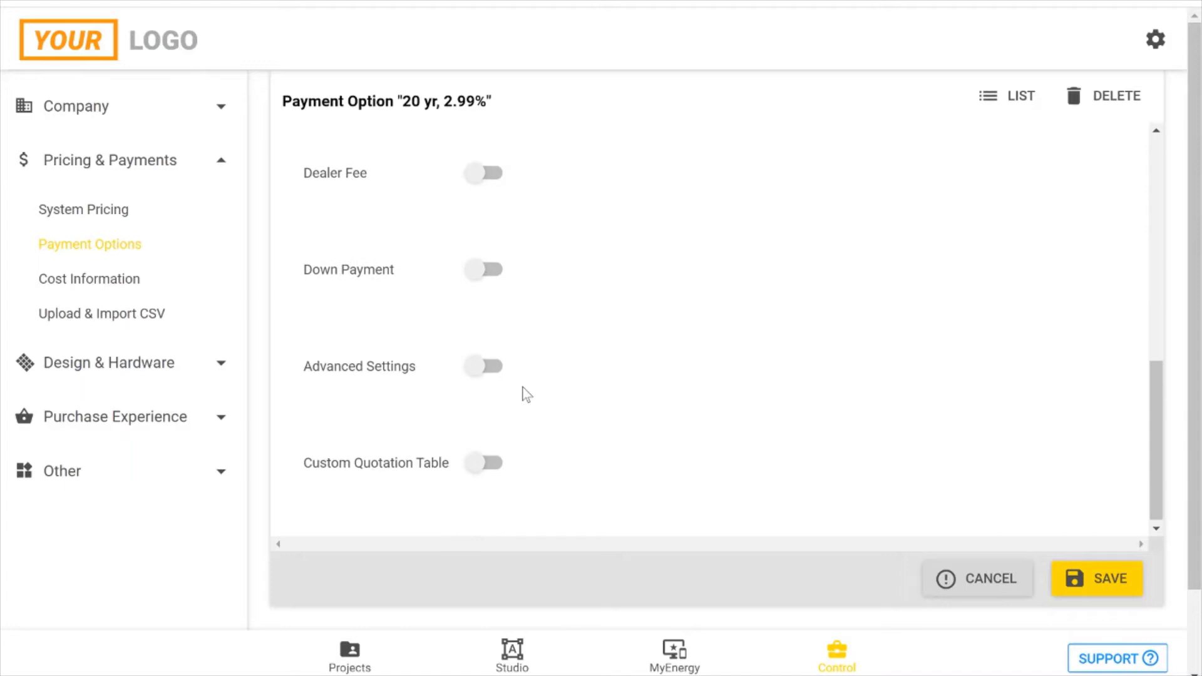
pyautogui.scroll(2, 525, 394)
pyautogui.scroll(1, 525, 394)
pyautogui.scroll(1, 524, 395)
pyautogui.scroll(-1, 524, 395)
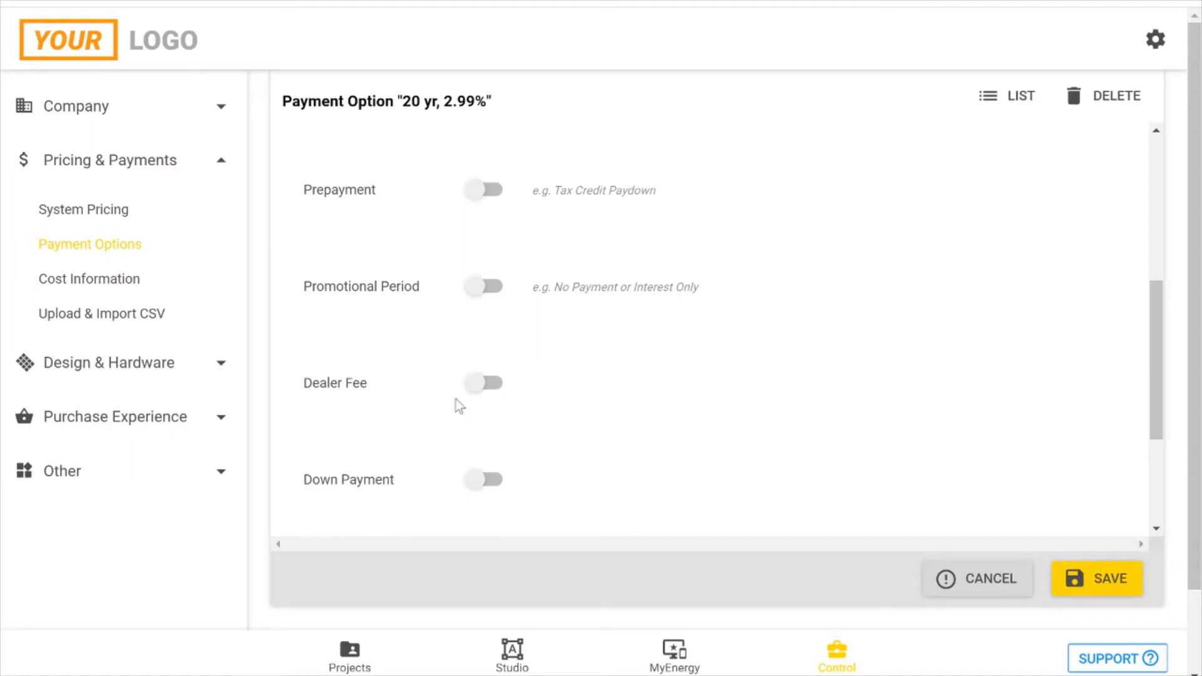
# - Turn on the loan's dealer fee and enter 15 as its % of Loan Amount
pyautogui.click(480, 383)
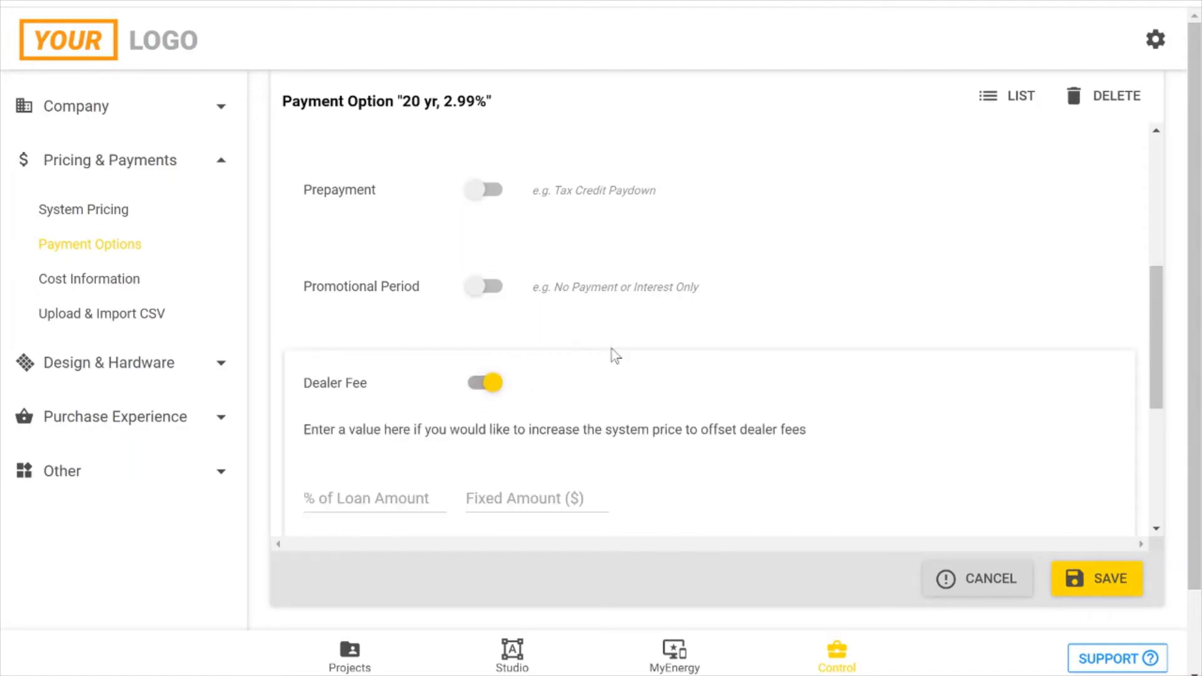
pyautogui.scroll(-1, 612, 356)
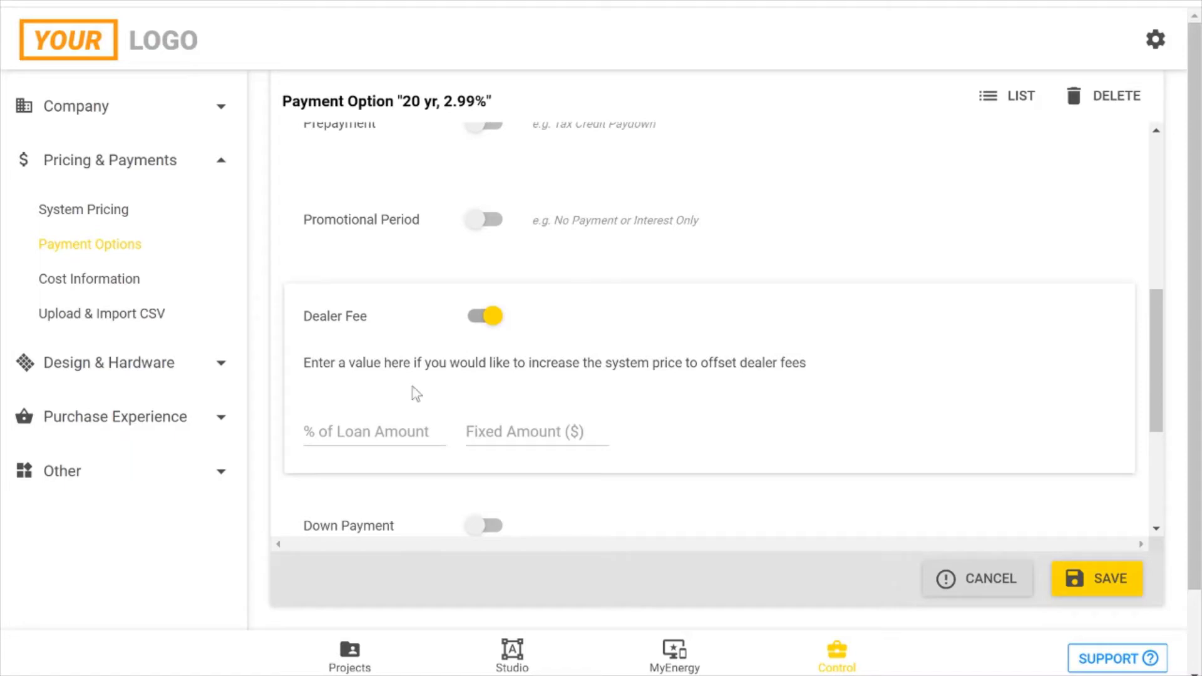
pyautogui.moveTo(526, 499)
pyautogui.click(367, 432)
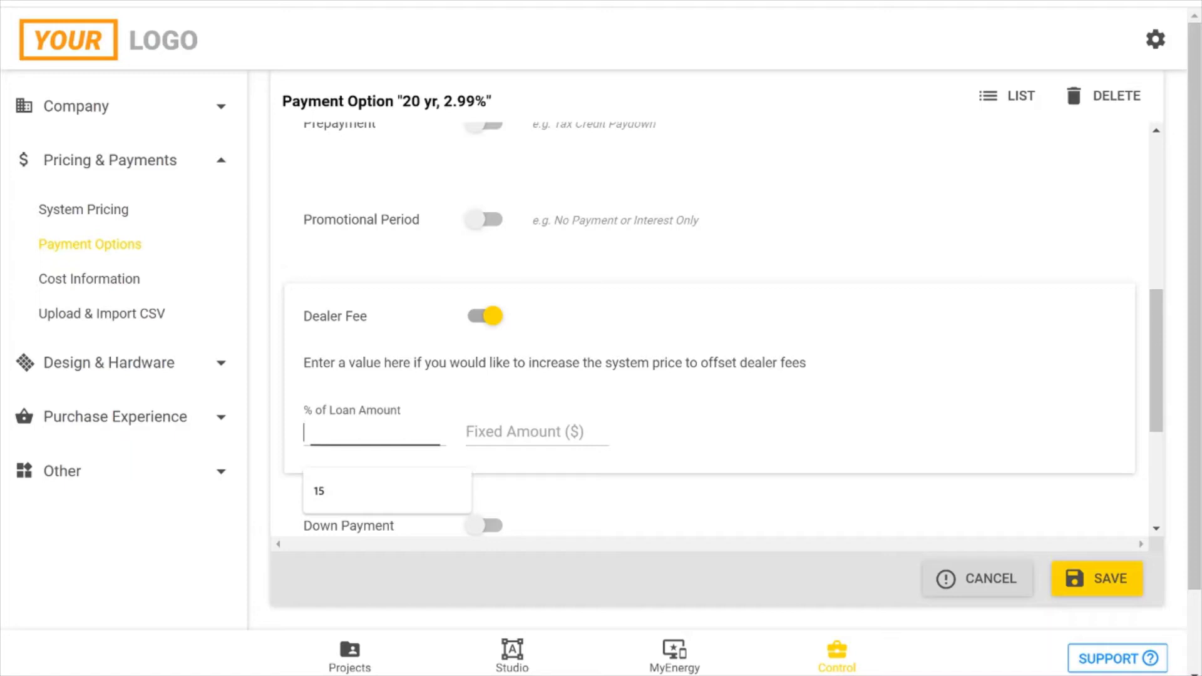
pyautogui.click(336, 496)
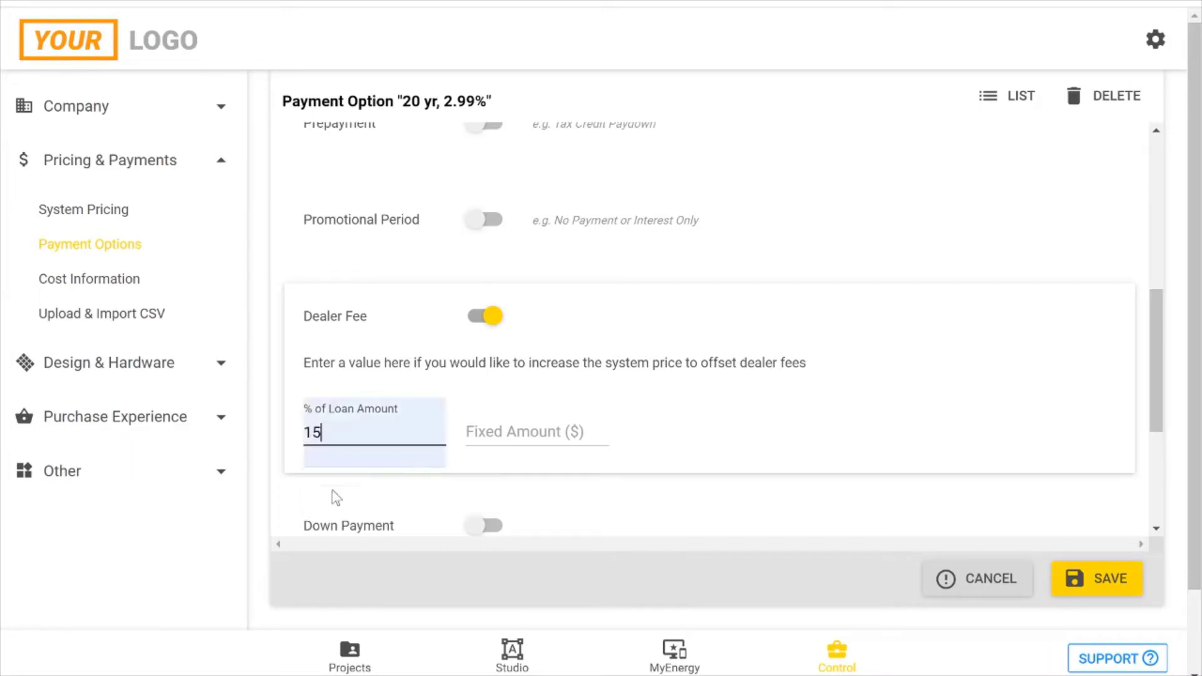
pyautogui.click(658, 409)
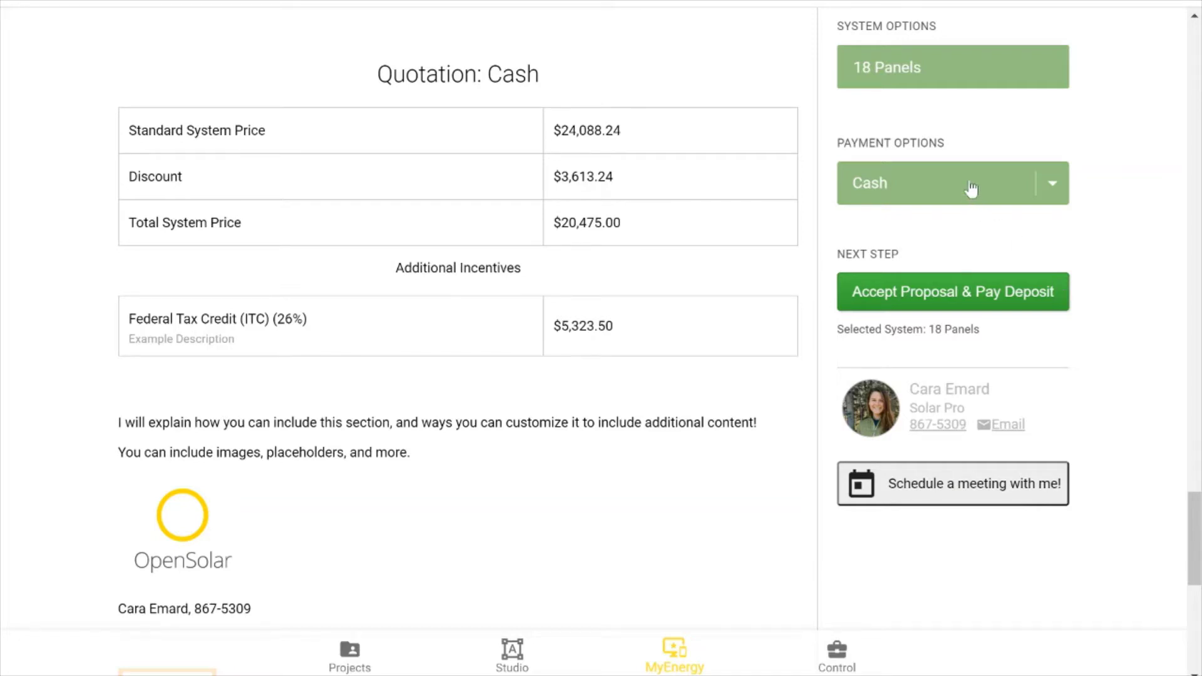
# - Check the payment options list, keep Cash, and highlight the Total System Price row
pyautogui.click(1065, 203)
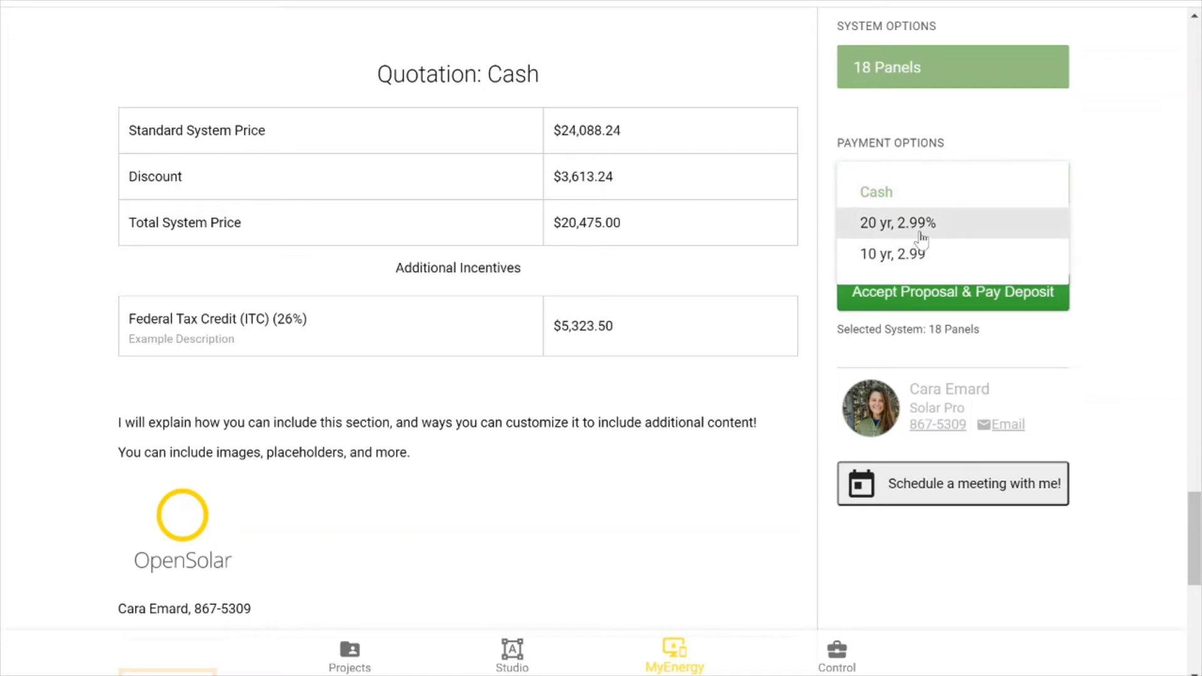
pyautogui.click(902, 133)
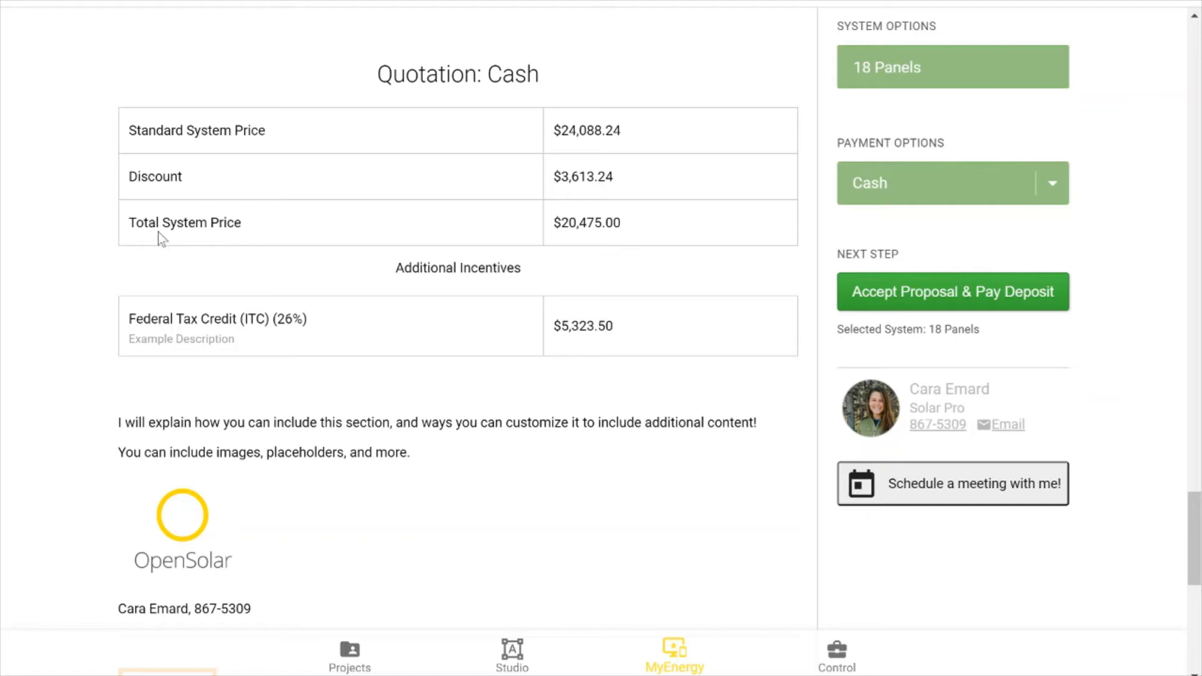
pyautogui.moveTo(112, 223); pyautogui.dragTo(650, 222)
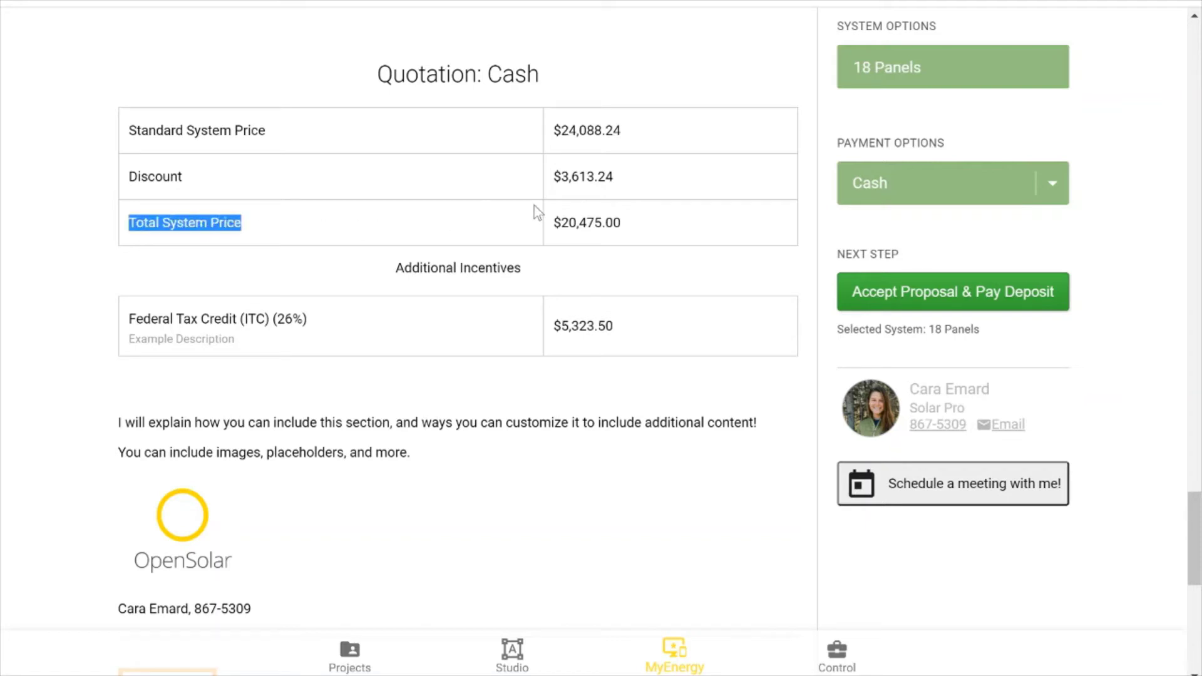
pyautogui.click(651, 223)
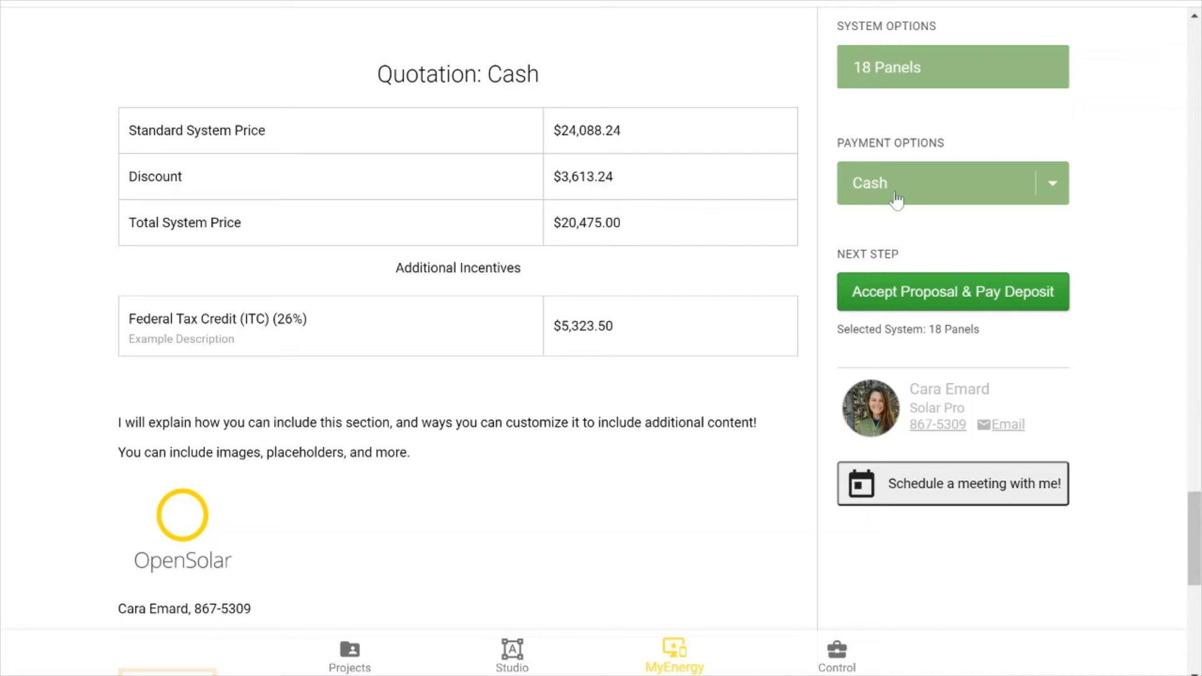
# - Choose the '10 yr, 2.99' payment option and highlight its Total System Price row
pyautogui.click(1052, 188)
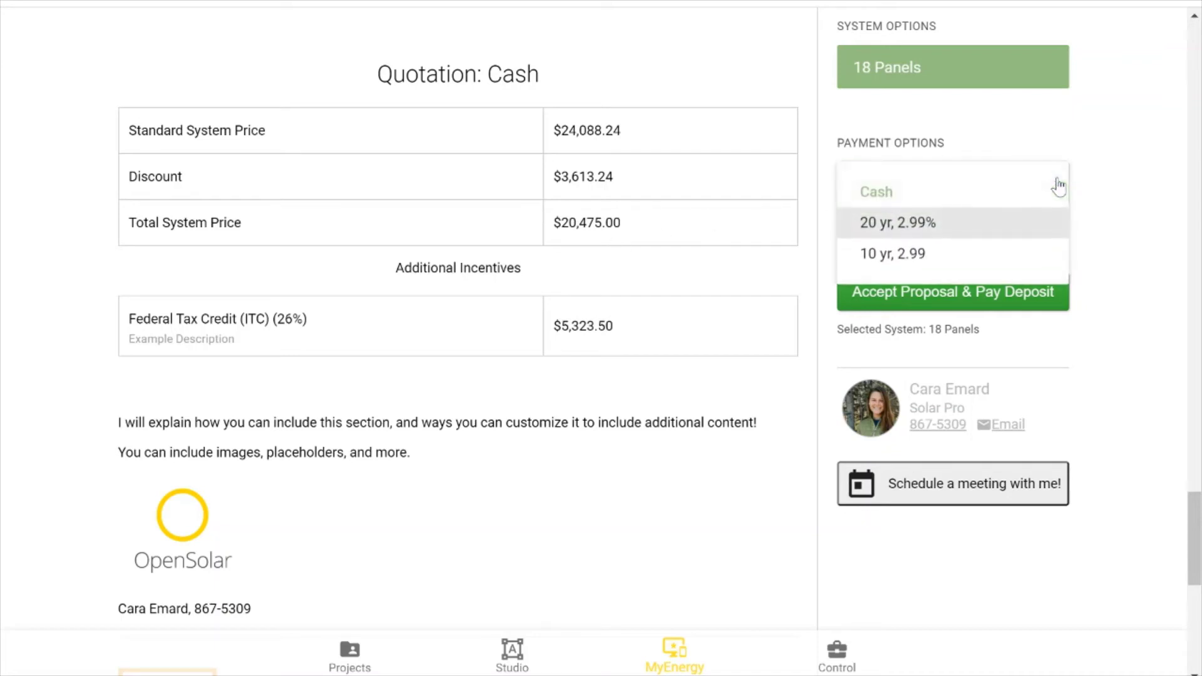
pyautogui.click(926, 258)
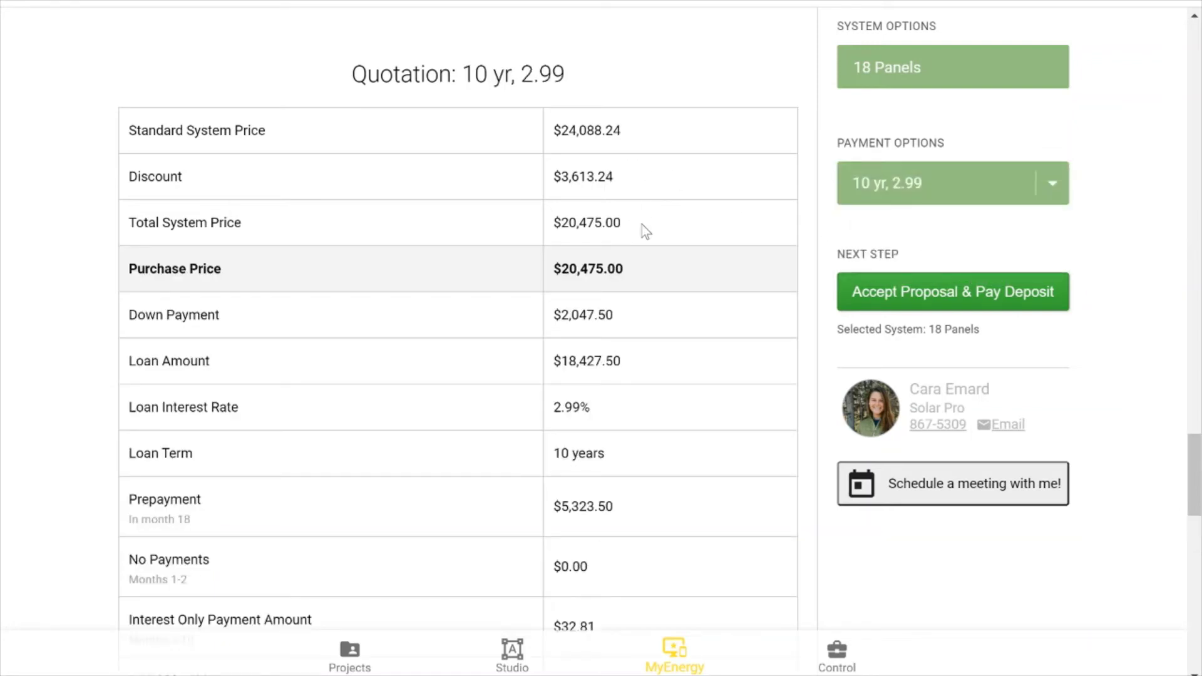
pyautogui.moveTo(645, 230); pyautogui.dragTo(125, 231)
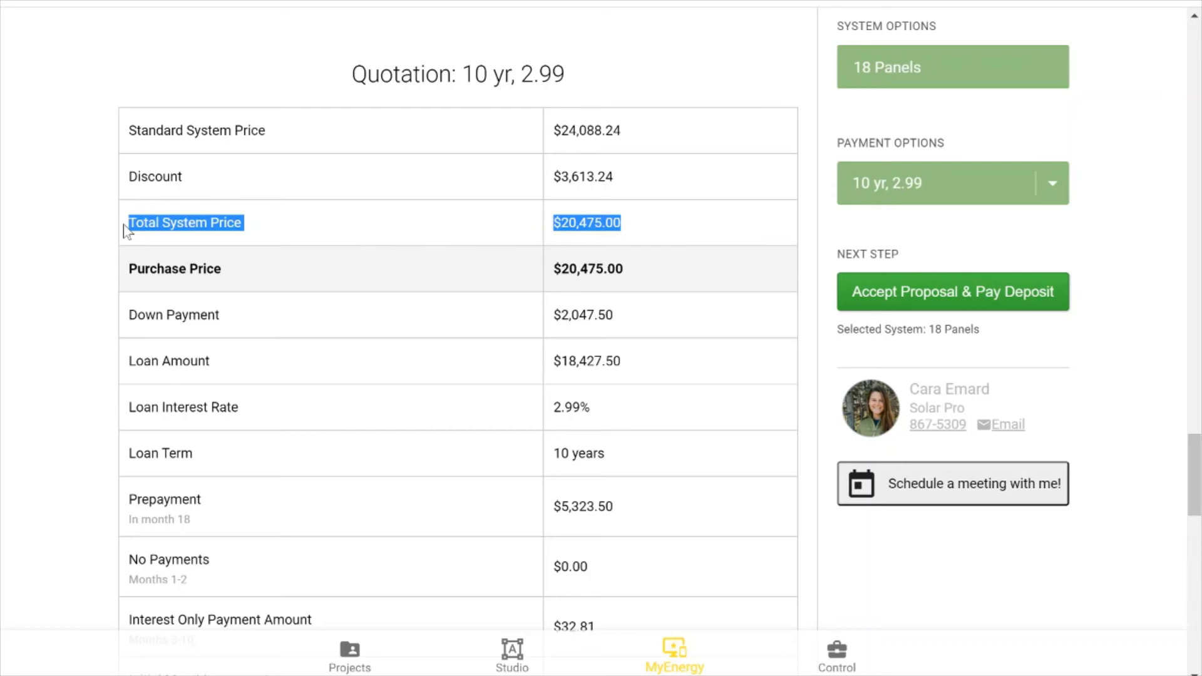
pyautogui.click(655, 230)
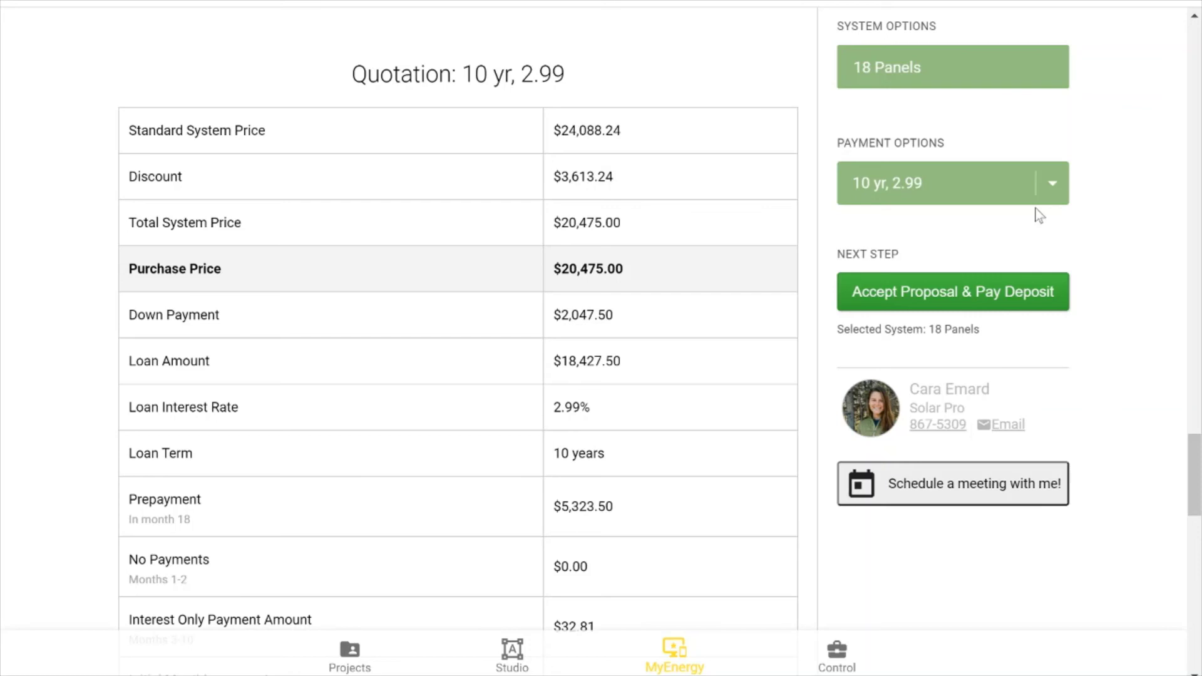
# - Choose the '20 yr, 2.99%' payment option and highlight its $24,088.24 total system price
pyautogui.click(1054, 200)
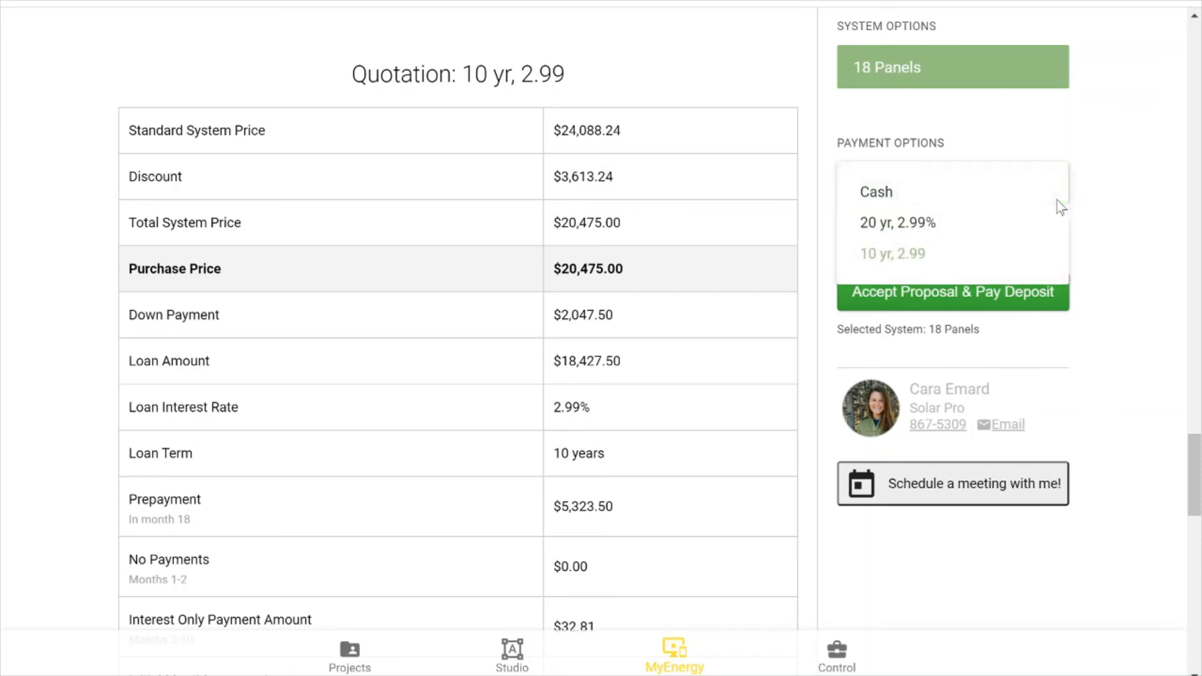
pyautogui.click(945, 220)
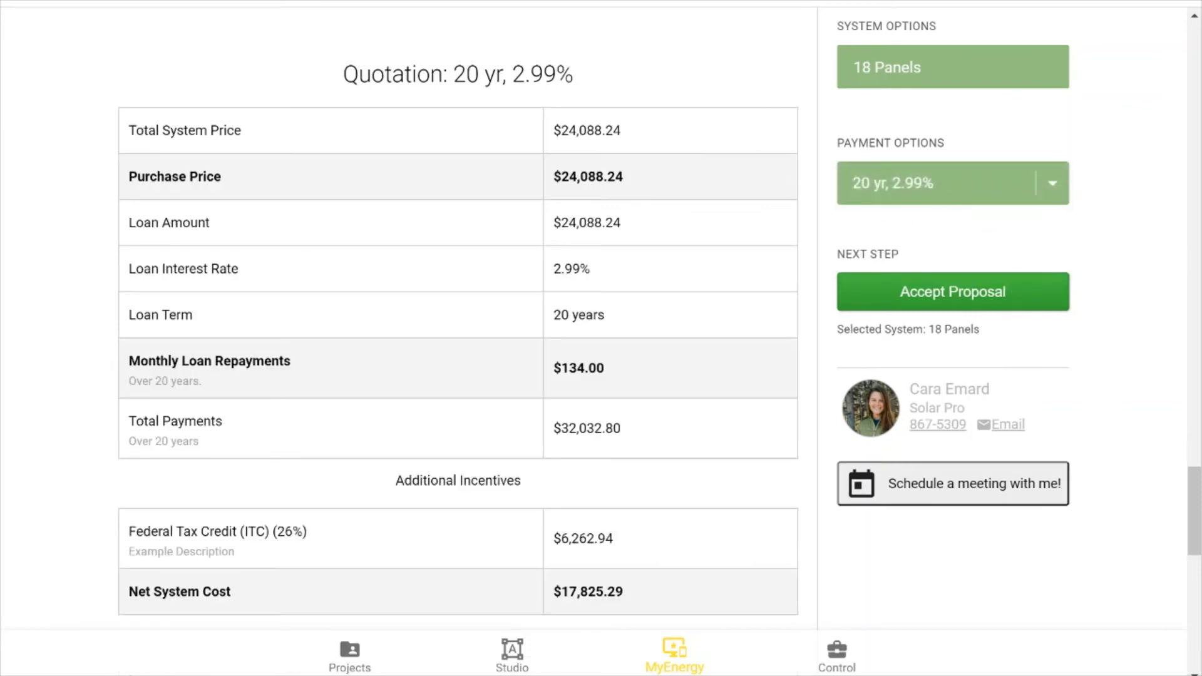
pyautogui.moveTo(548, 132); pyautogui.dragTo(630, 135)
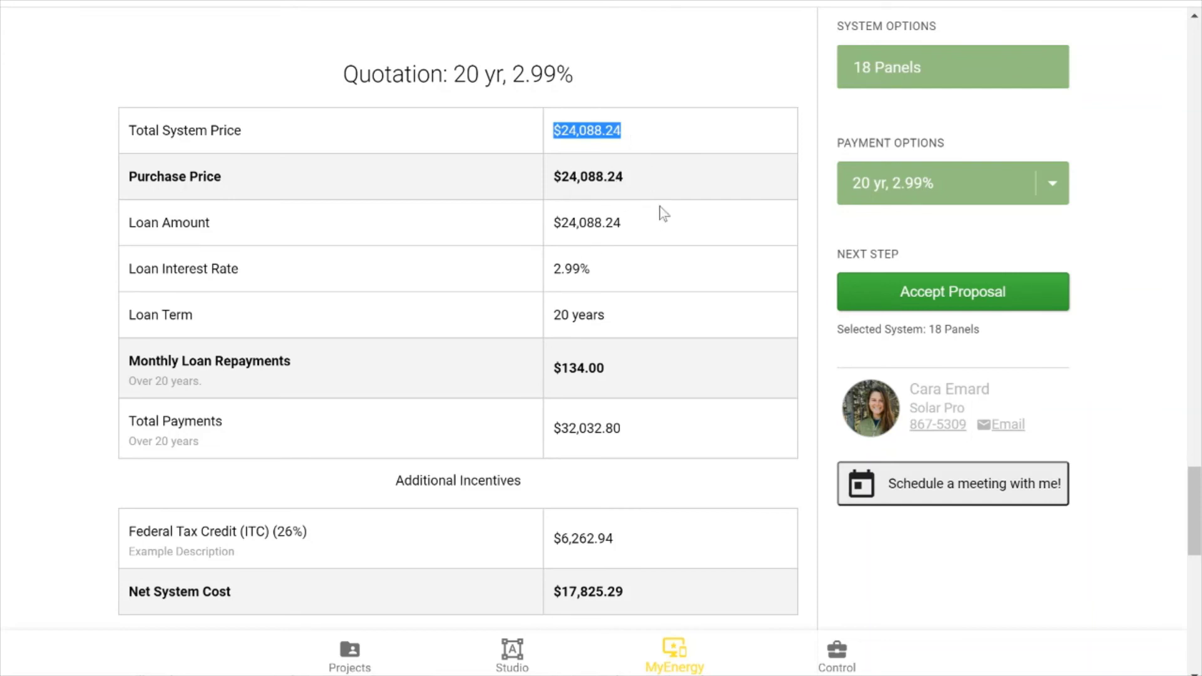
pyautogui.click(665, 183)
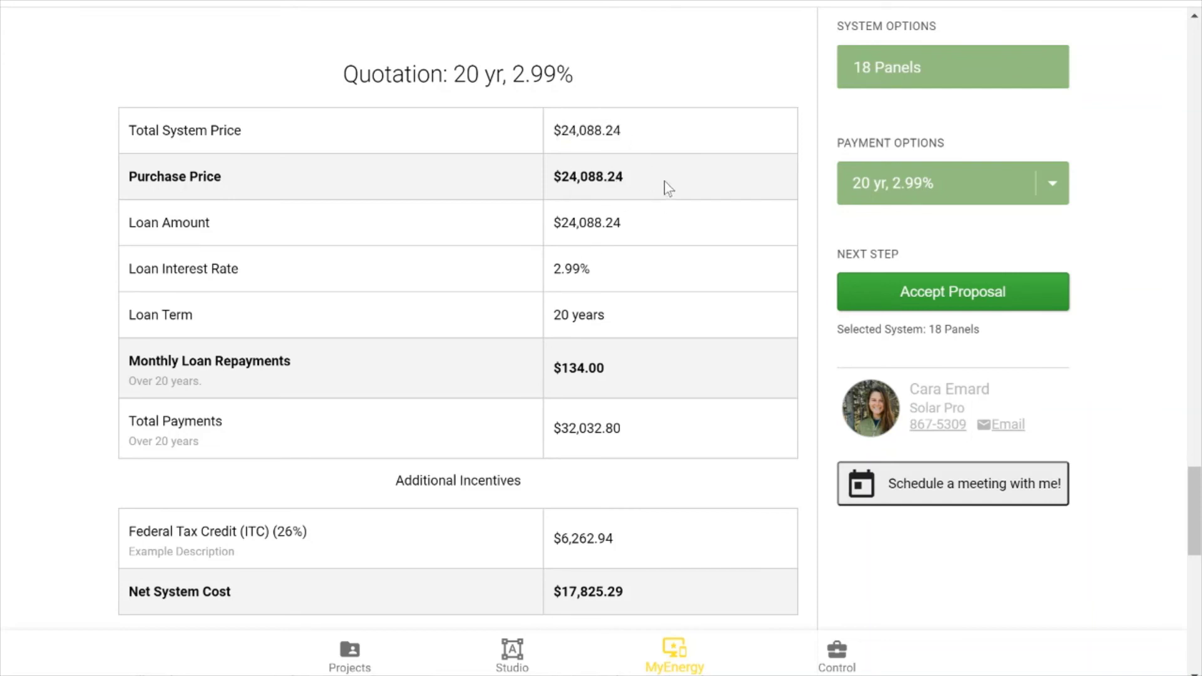